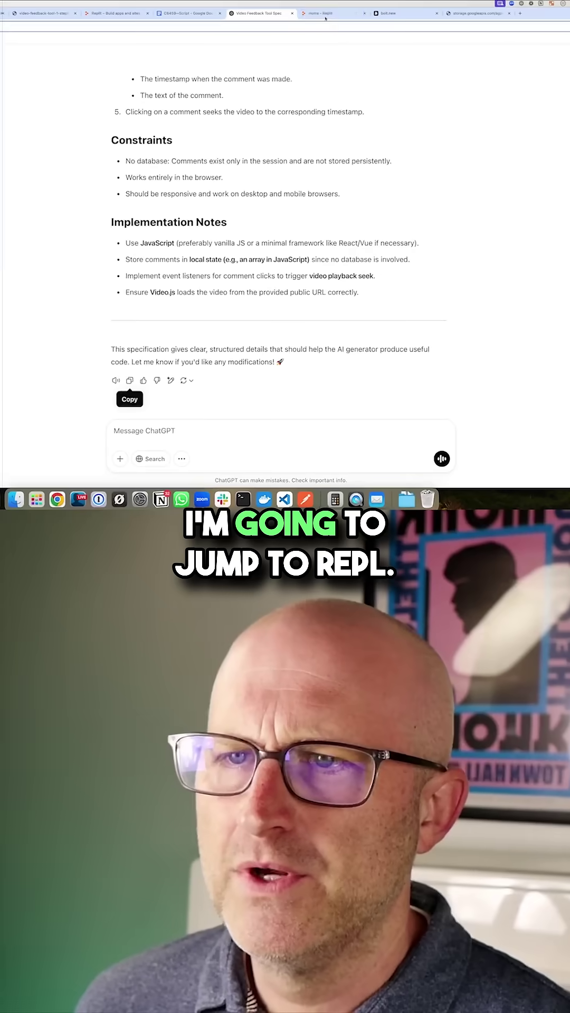
Step: Paste the copied video feedback tool specification into Replit's agent prompt
{"action": "left_click", "coordinate": [323, 14]}
{"action": "left_click", "coordinate": [156, 193]}
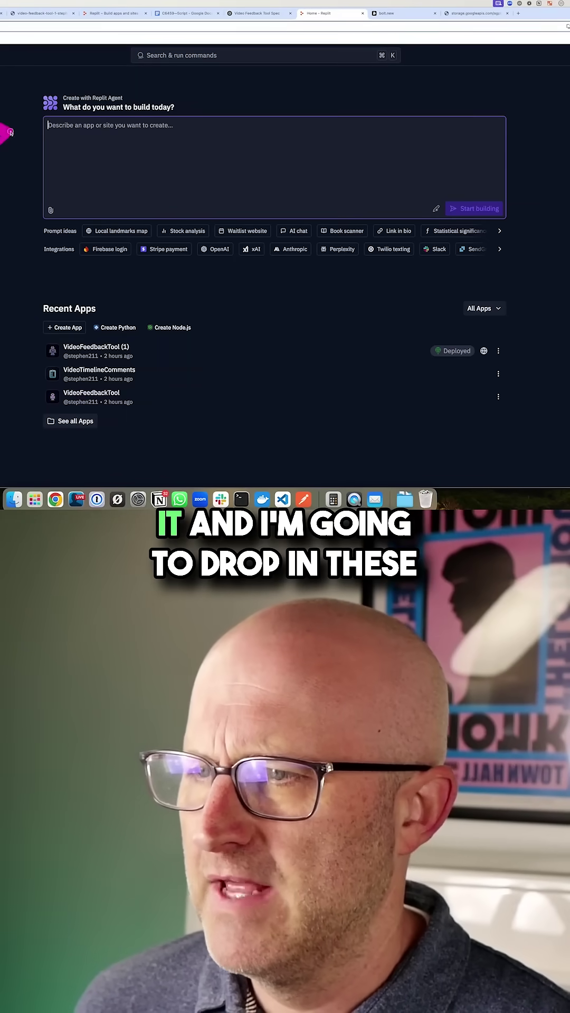
{"action": "key", "text": "super+v"}
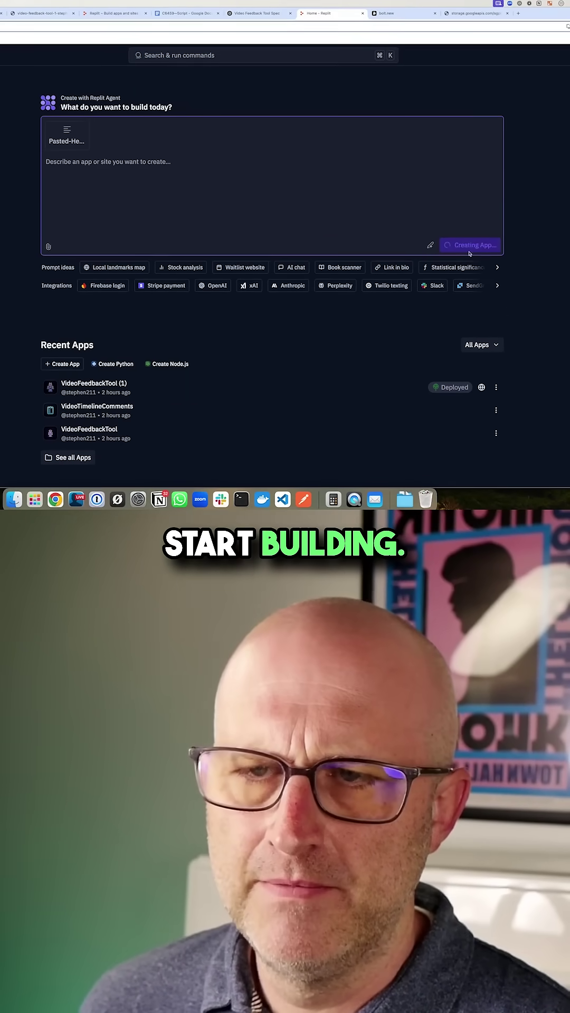
Step: Submit the spec to bolt.new and load the sample video in its preview
{"action": "left_click", "coordinate": [403, 12]}
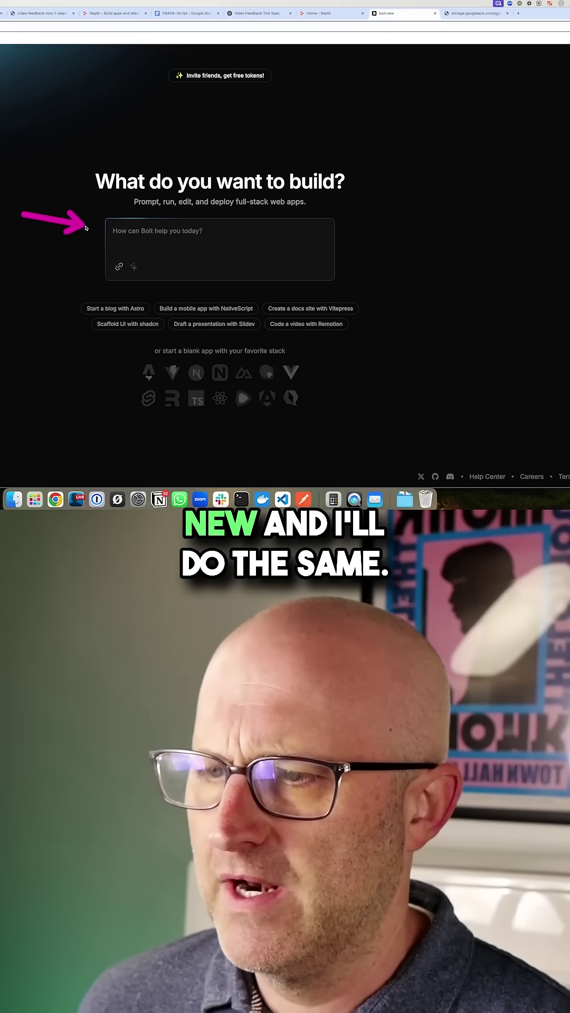
{"action": "key", "text": "super+v"}
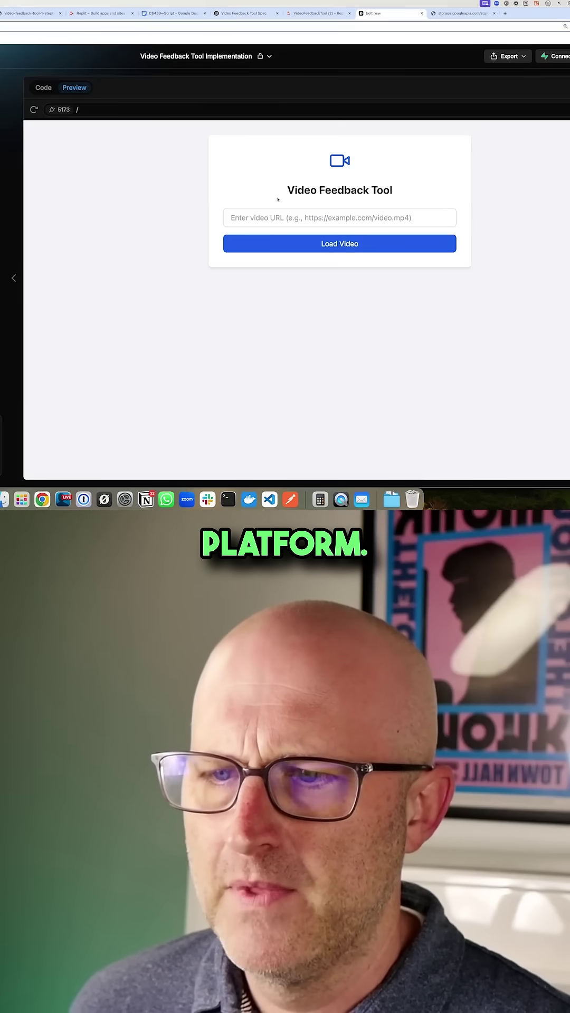
{"action": "key", "text": "super+v"}
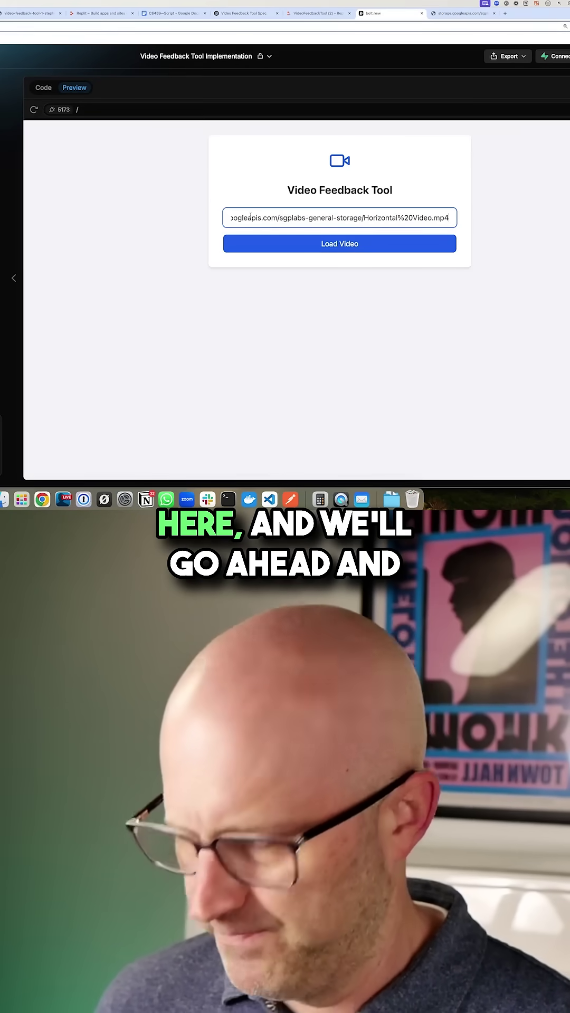
{"action": "left_click", "coordinate": [342, 244]}
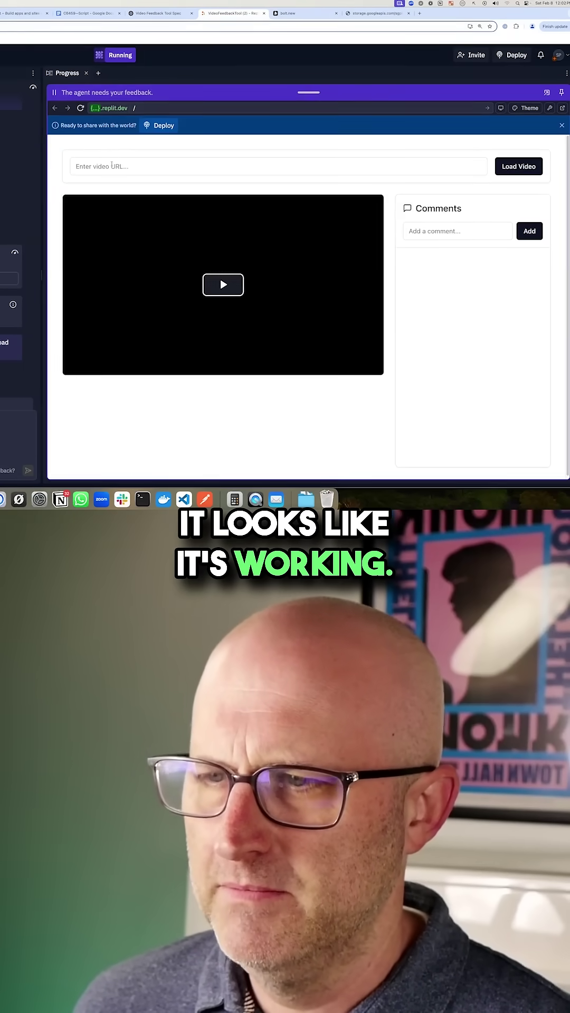
Step: Load the sample video URL in Replit's build and start playback
{"action": "left_click", "coordinate": [277, 166]}
{"action": "key", "text": "super+v"}
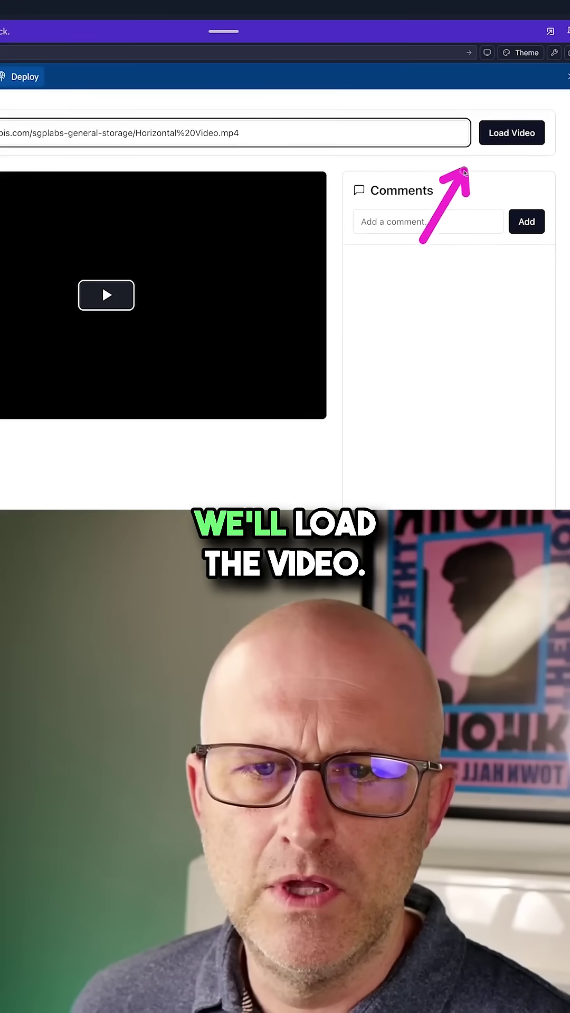
{"action": "left_click", "coordinate": [504, 135]}
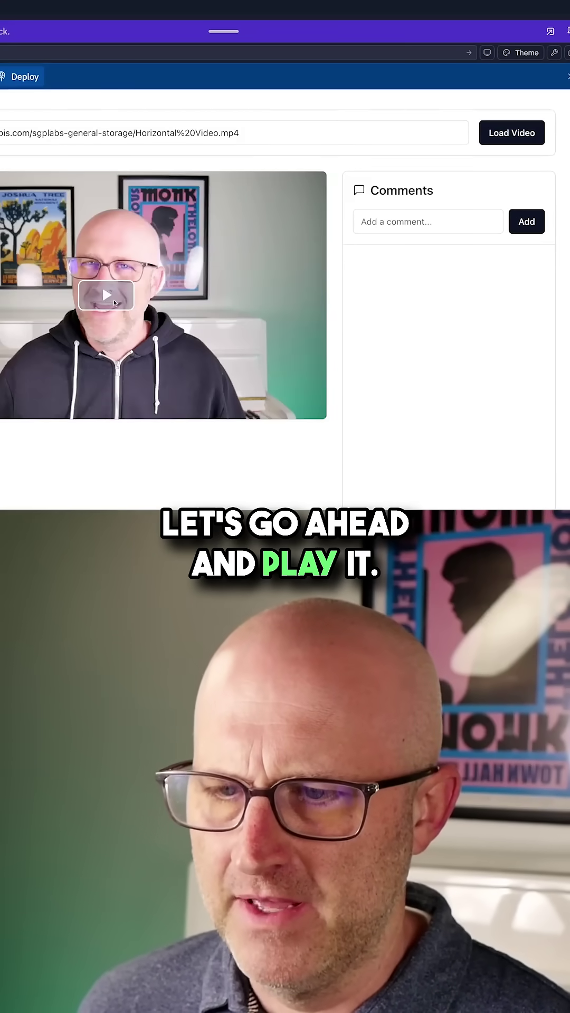
{"action": "left_click", "coordinate": [115, 303]}
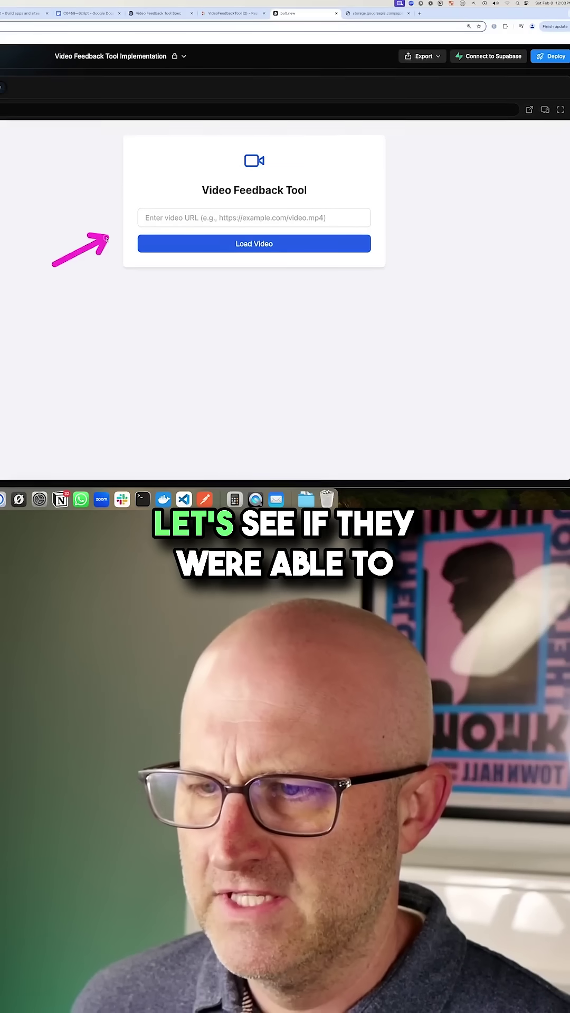
Step: Load the sample video URL in bolt.new's build
{"action": "left_click", "coordinate": [160, 219]}
{"action": "key", "text": "super+v"}
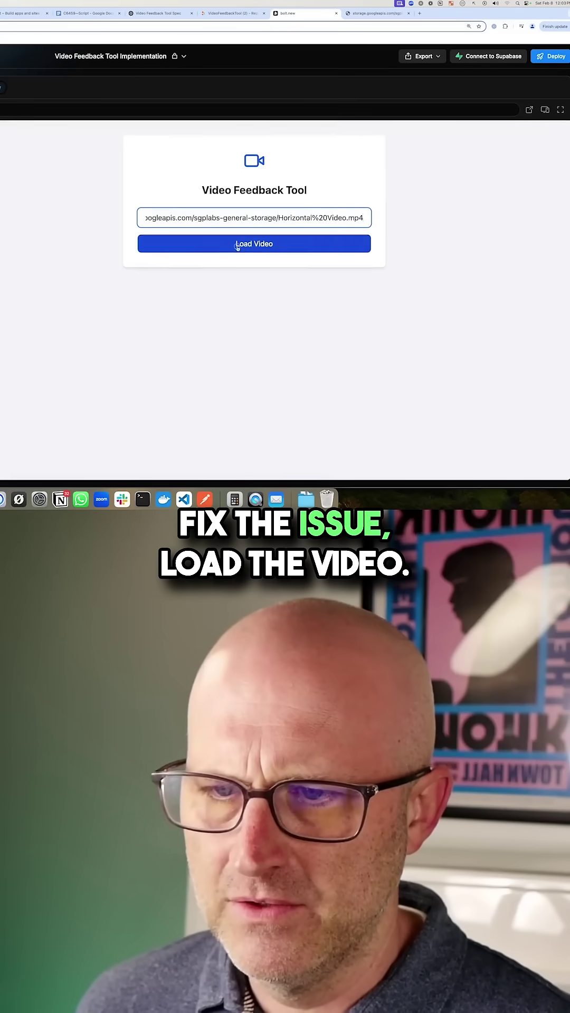
{"action": "left_click", "coordinate": [158, 242]}
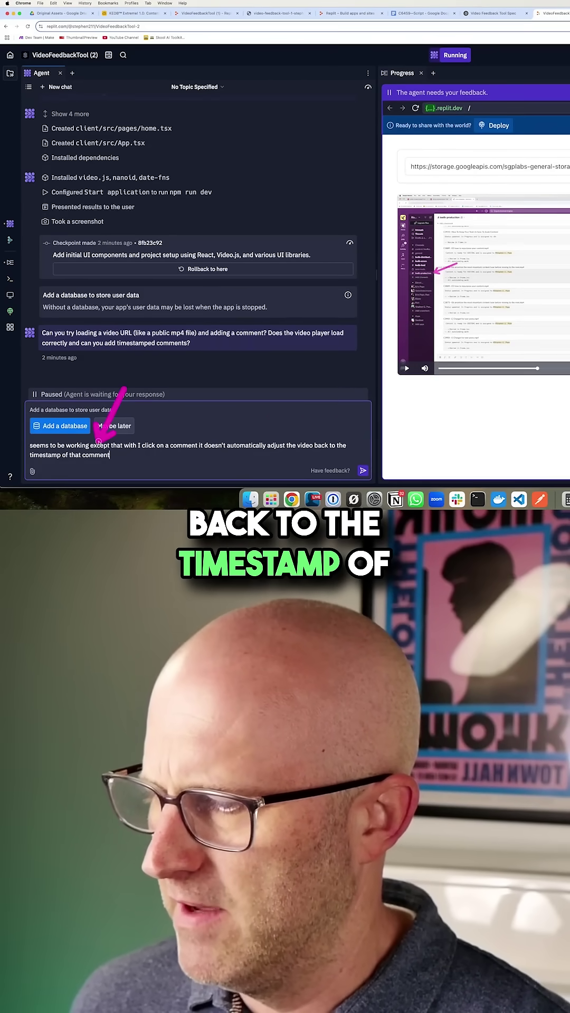
Step: Send Replit's agent the bug report that clicked comments don't seek to their timestamp
{"action": "key", "text": "Return"}
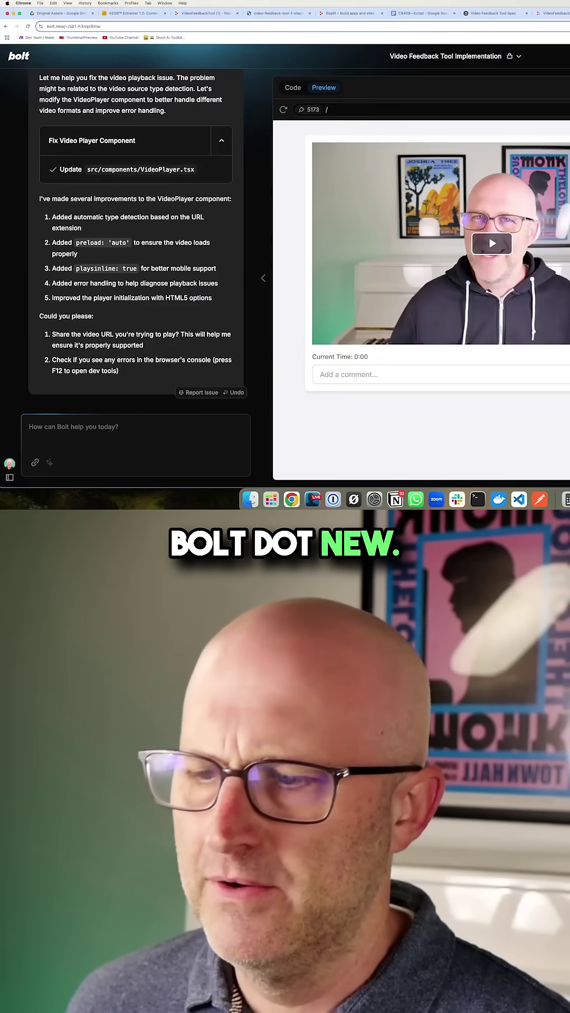
{"action": "type", "text": "seems to"}
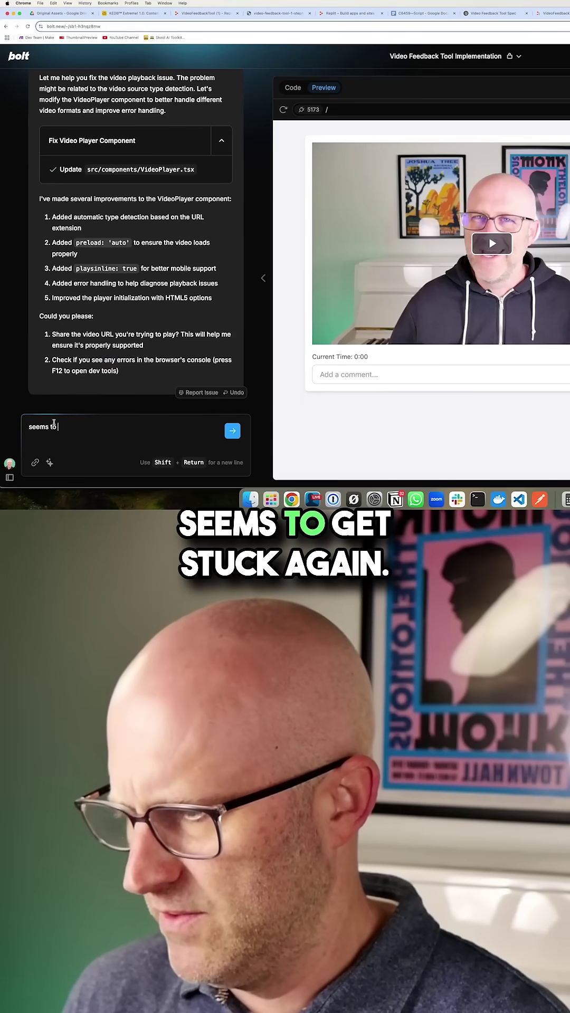
{"action": "type", "text": " get"}
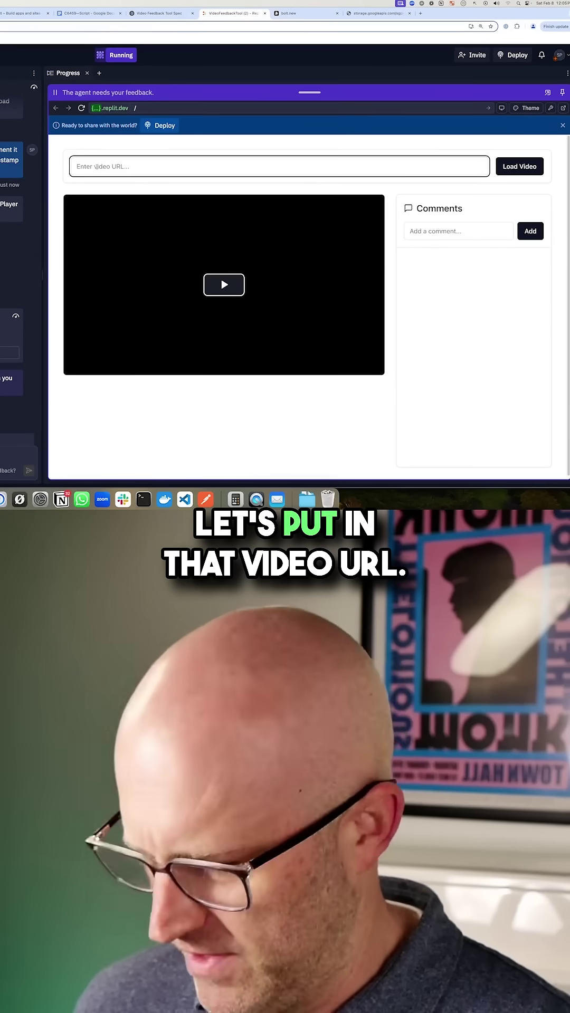
{"action": "type", "text": "https://storage.googleapis.com/sgplabs-general-storage/Horizontal%20Video.mp4"}
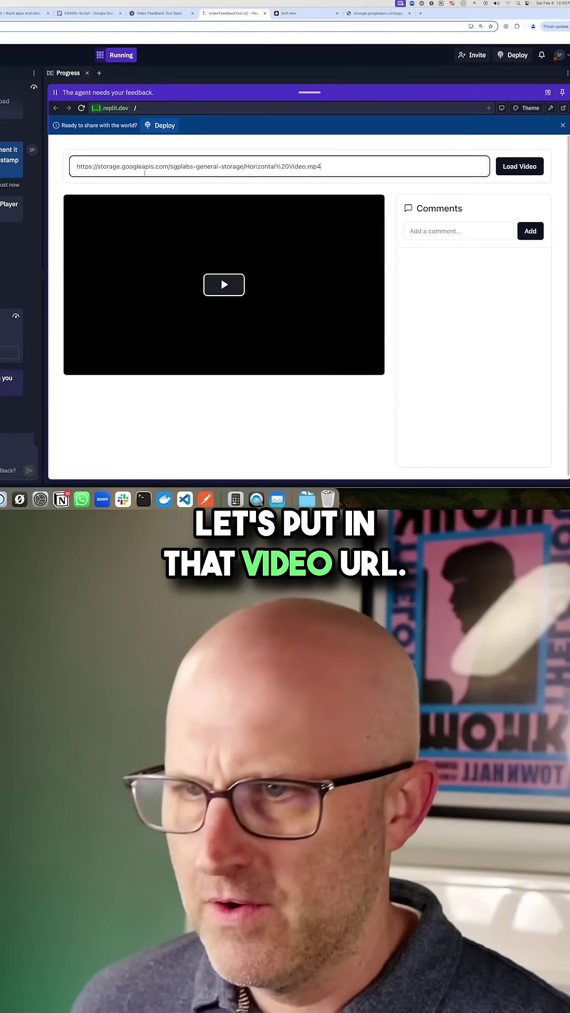
Step: Load and play the video, add a test comment at 0:02, and check it seeks back
{"action": "left_click", "coordinate": [517, 169]}
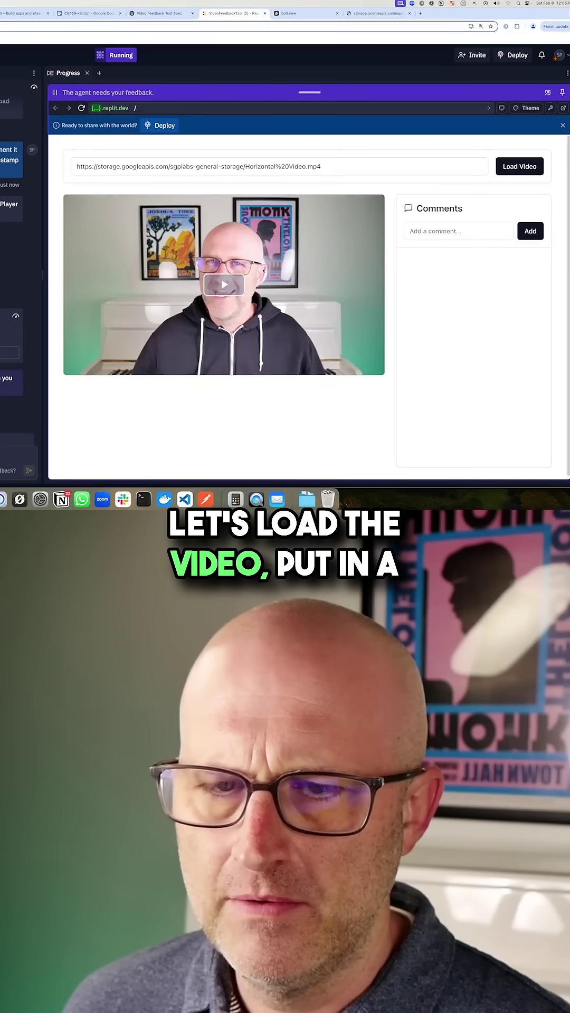
{"action": "left_click", "coordinate": [458, 230]}
{"action": "type", "text": "test comment"}
{"action": "key", "text": "Return"}
{"action": "left_click", "coordinate": [220, 368]}
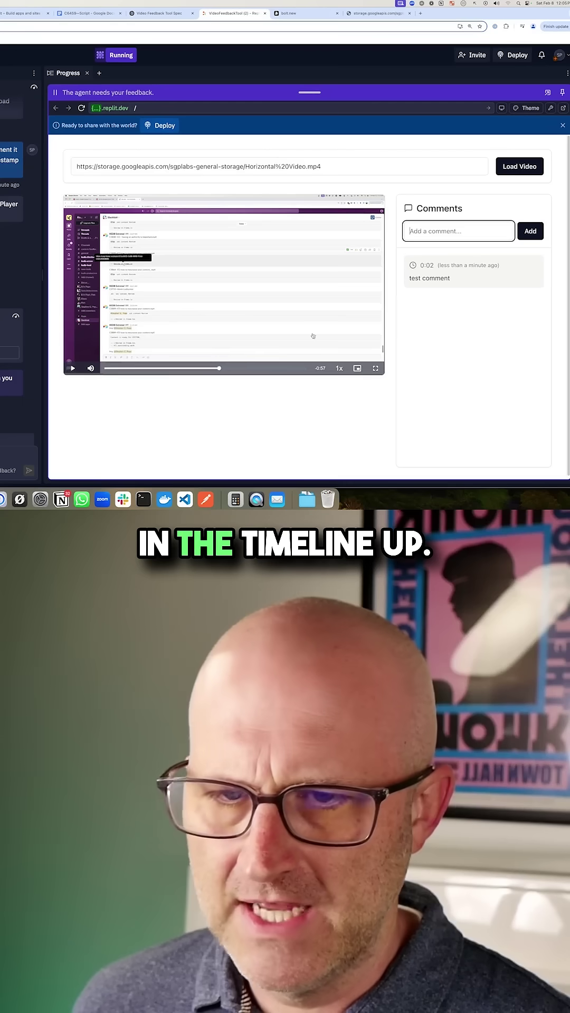
{"action": "left_click", "coordinate": [421, 266]}
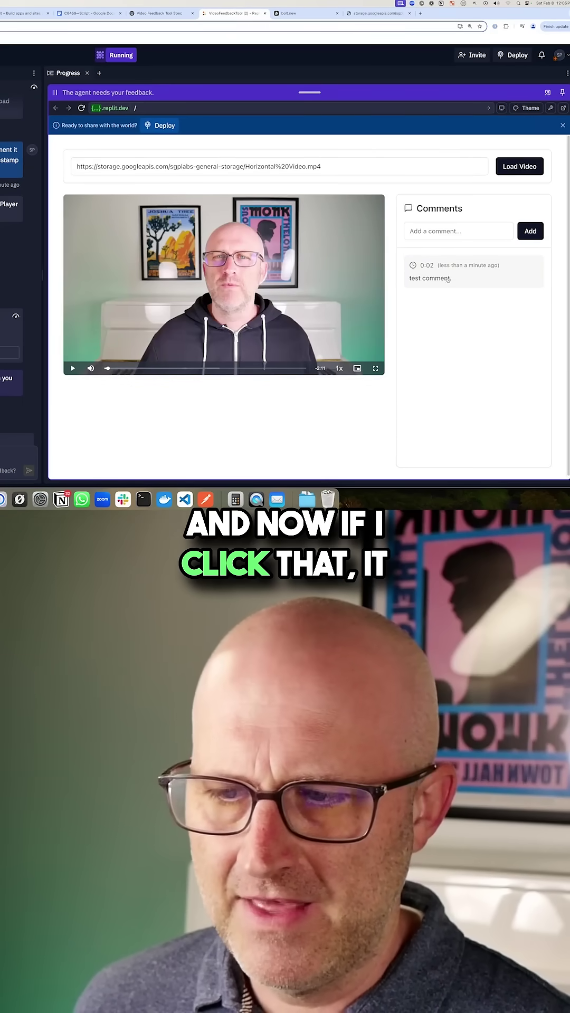
Step: Add a 'testing again' comment at 1:13
{"action": "left_click", "coordinate": [215, 369]}
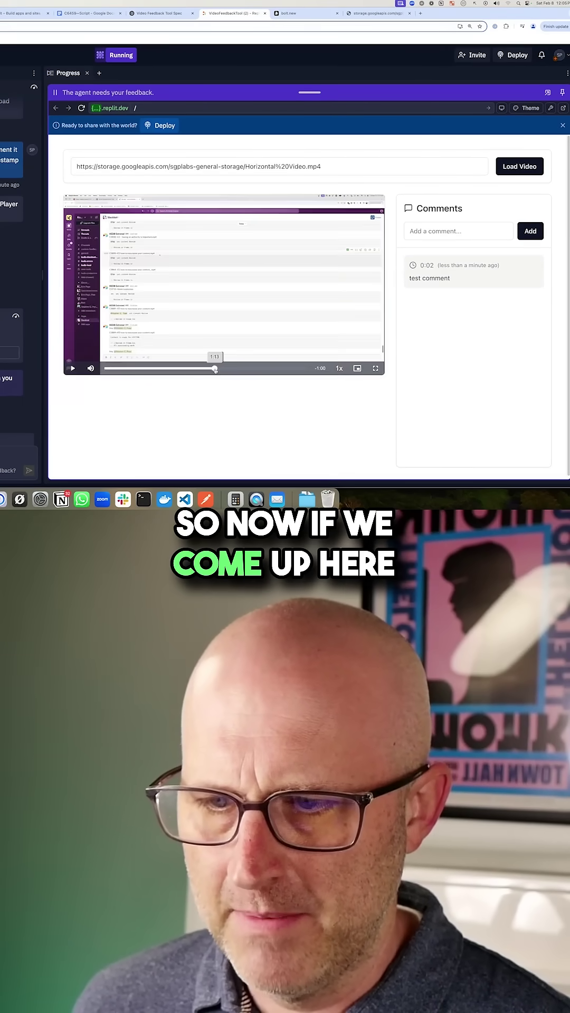
{"action": "left_click", "coordinate": [449, 232]}
{"action": "type", "text": "testing again"}
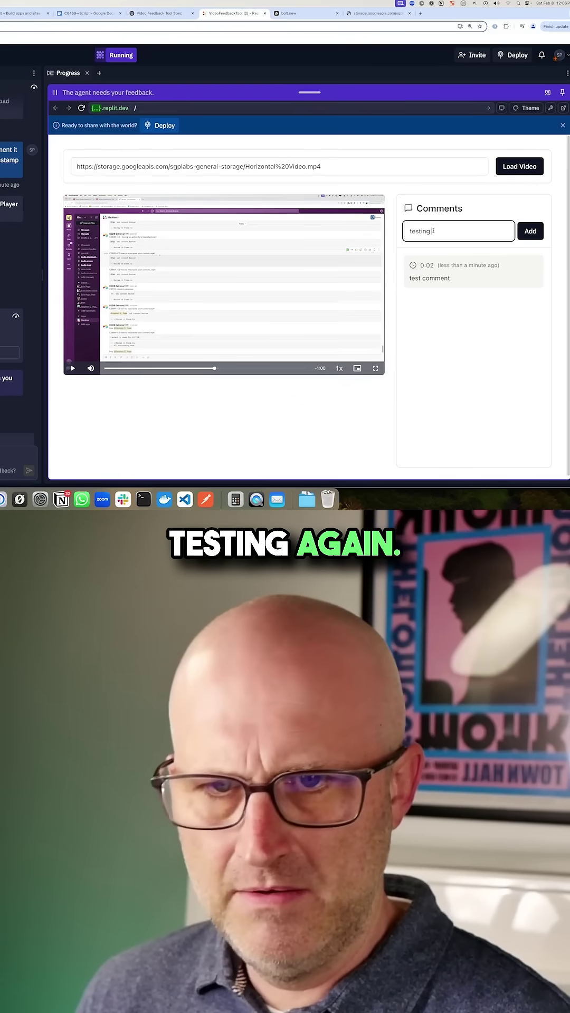
{"action": "key", "text": "Return"}
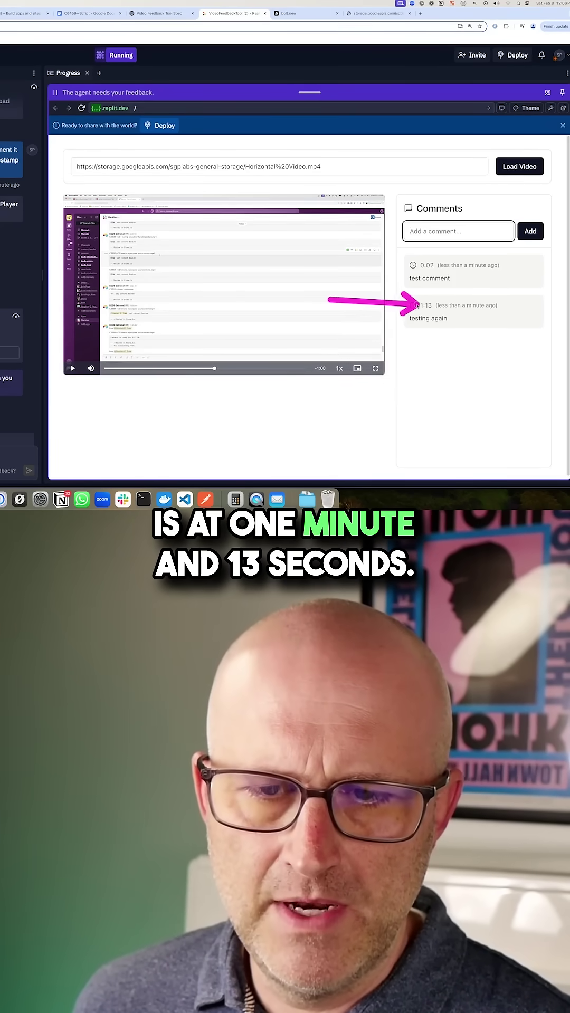
Step: Alternate clicks on the 0:02 and 1:13 comments to confirm the video jumps between them
{"action": "left_click", "coordinate": [424, 269]}
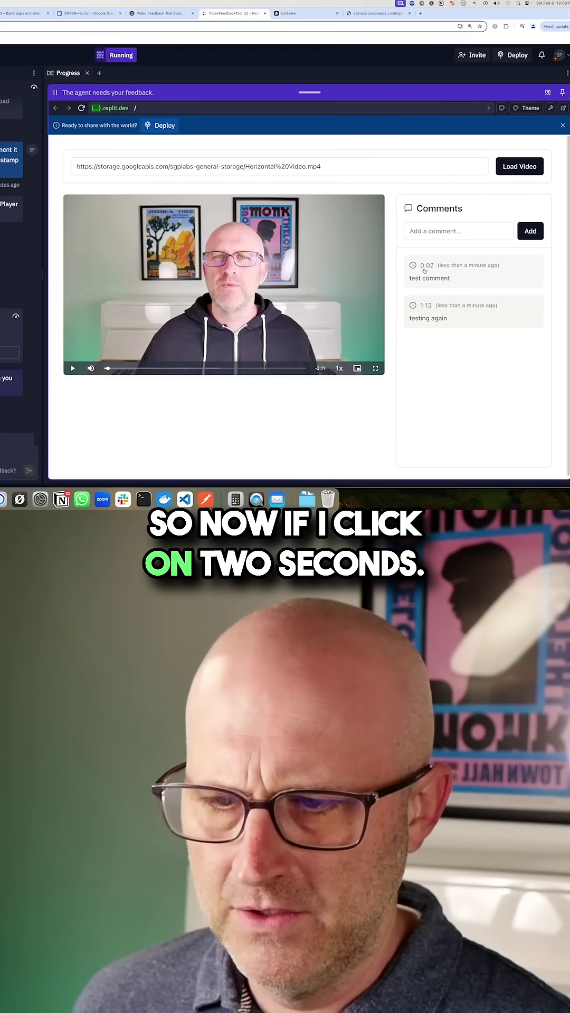
{"action": "left_click", "coordinate": [426, 305]}
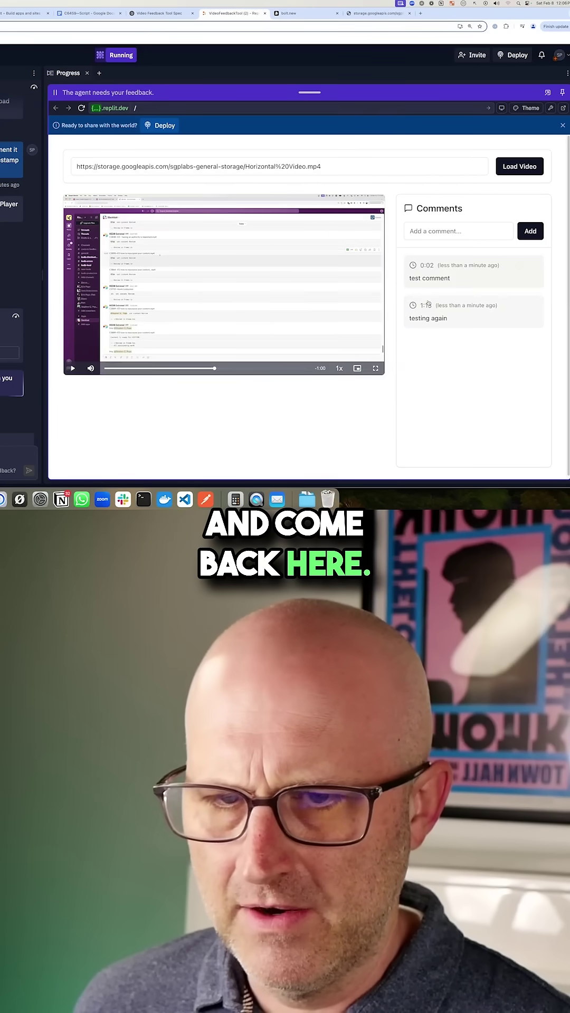
{"action": "left_click", "coordinate": [424, 273]}
{"action": "left_click", "coordinate": [426, 306]}
{"action": "left_click", "coordinate": [432, 274]}
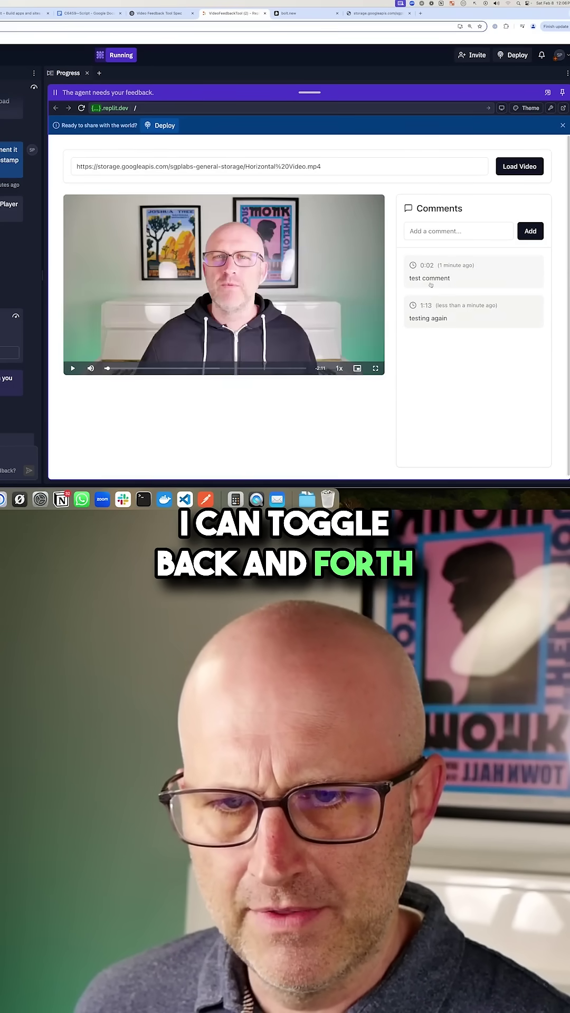
{"action": "left_click", "coordinate": [426, 306]}
{"action": "left_click", "coordinate": [426, 266]}
{"action": "left_click", "coordinate": [426, 306]}
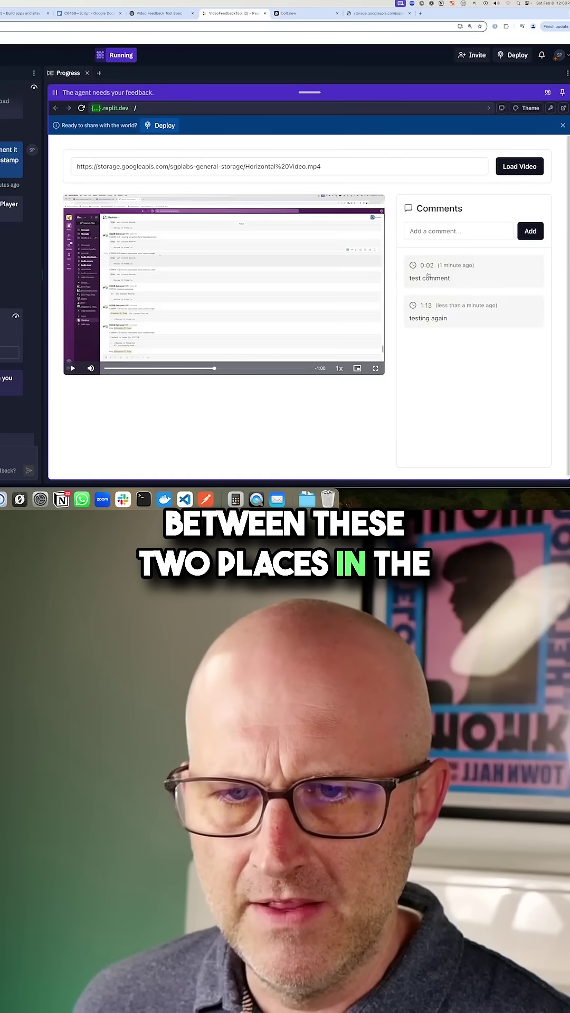
{"action": "left_click", "coordinate": [426, 266]}
{"action": "left_click", "coordinate": [426, 306]}
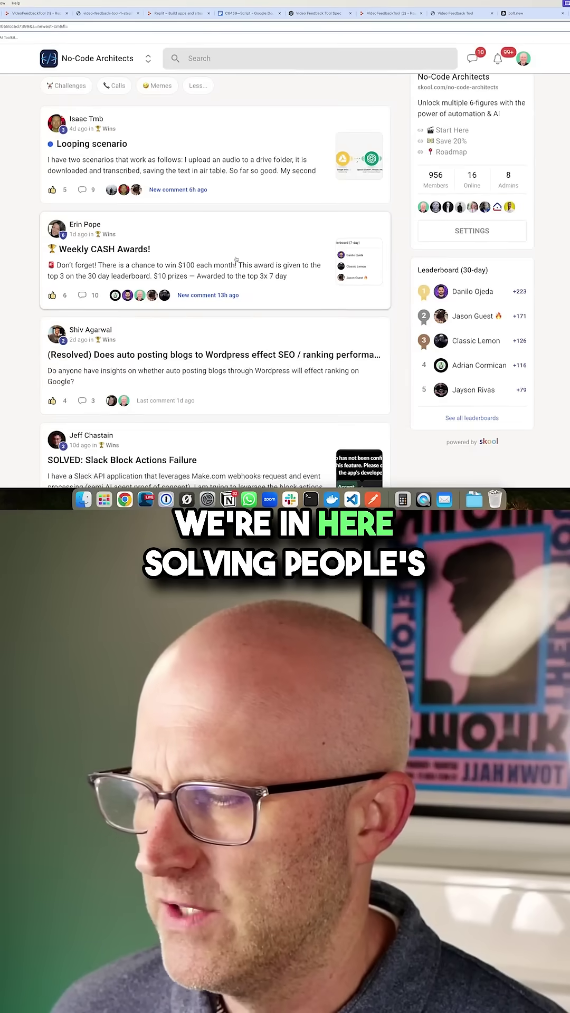
{"action": "scroll", "coordinate": [235, 260], "scroll_direction": "down", "scroll_amount": 3}
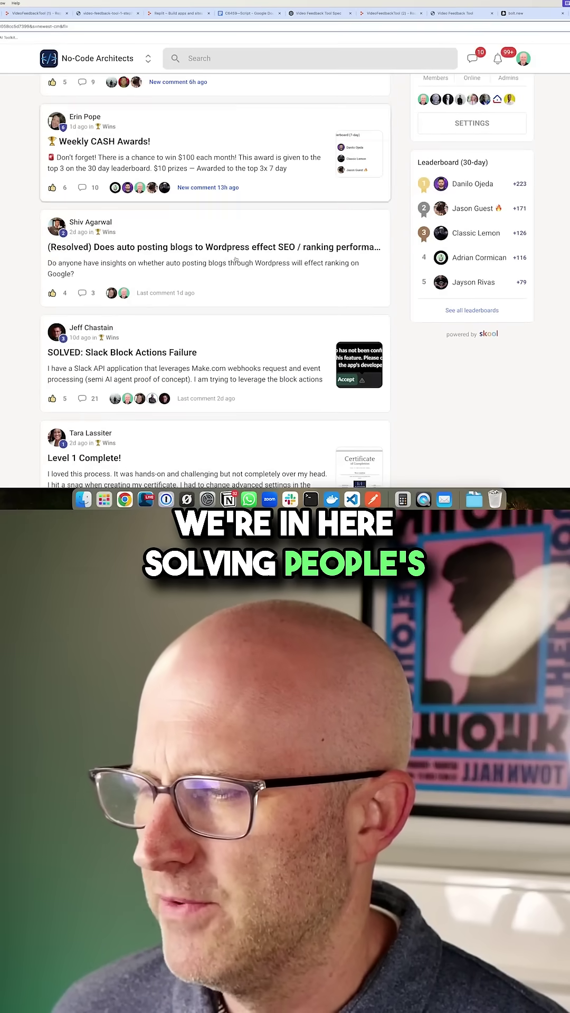
{"action": "scroll", "coordinate": [235, 259], "scroll_direction": "down", "scroll_amount": 1}
{"action": "scroll", "coordinate": [235, 259], "scroll_direction": "down", "scroll_amount": 1}
{"action": "scroll", "coordinate": [235, 259], "scroll_direction": "down", "scroll_amount": 3}
{"action": "scroll", "coordinate": [236, 259], "scroll_direction": "down", "scroll_amount": 1}
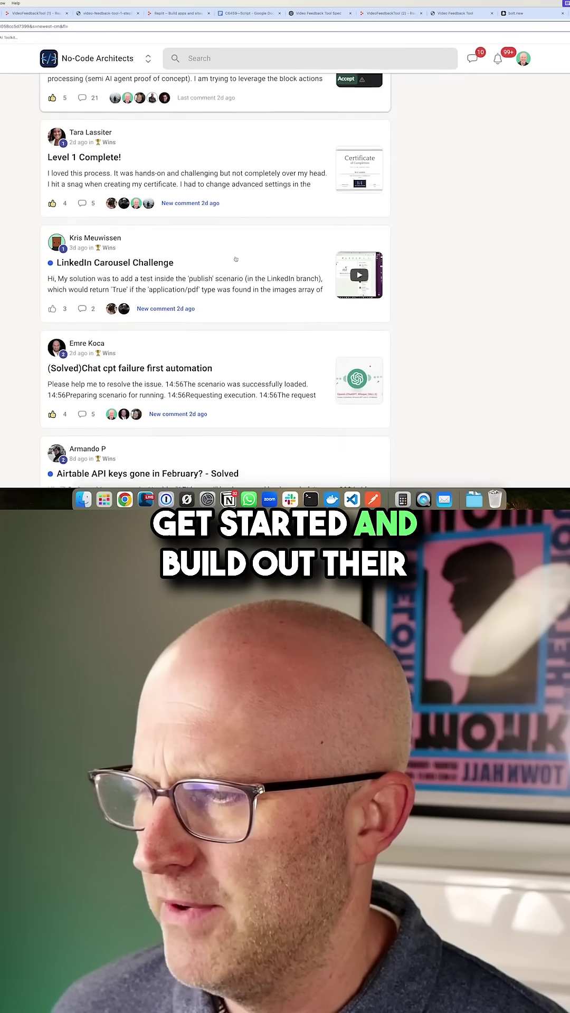
{"action": "scroll", "coordinate": [235, 259], "scroll_direction": "down", "scroll_amount": 1}
{"action": "scroll", "coordinate": [235, 259], "scroll_direction": "down", "scroll_amount": 1}
{"action": "scroll", "coordinate": [236, 259], "scroll_direction": "down", "scroll_amount": 3}
{"action": "scroll", "coordinate": [235, 259], "scroll_direction": "down", "scroll_amount": 1}
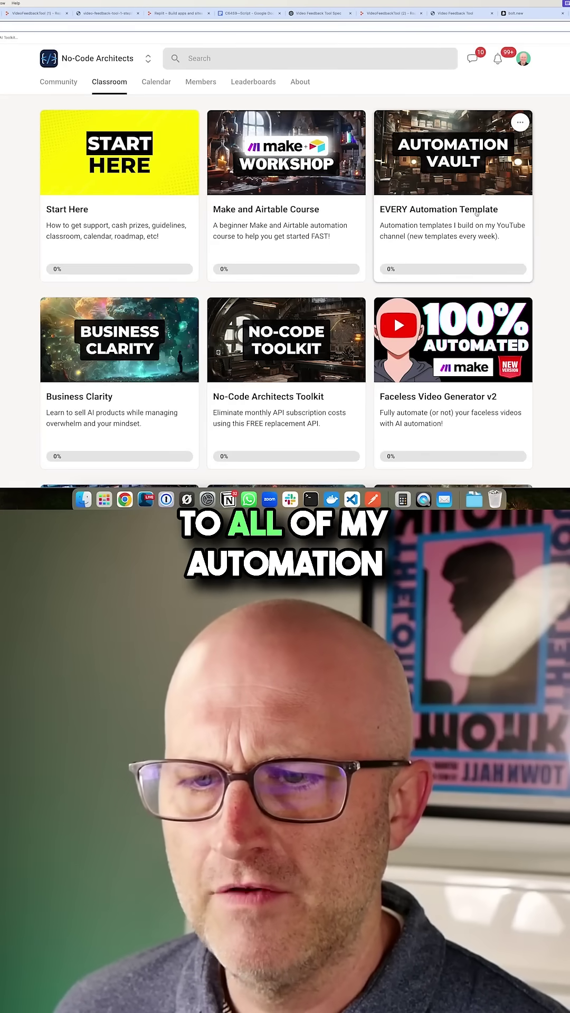
Step: Open the EVERY Automation Template course in Skool
{"action": "left_click", "coordinate": [521, 216]}
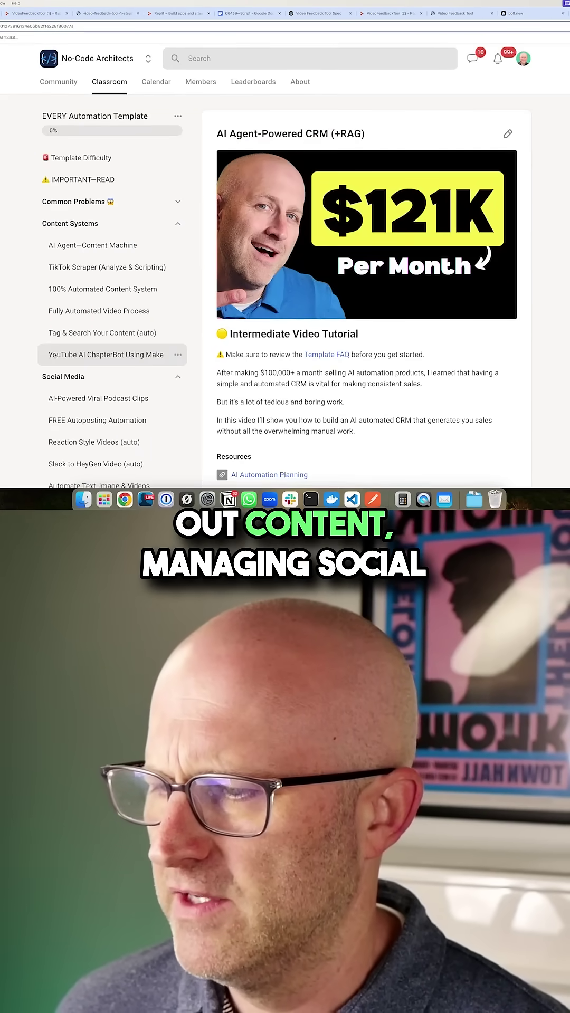
{"action": "scroll", "coordinate": [43, 389], "scroll_direction": "down", "scroll_amount": 2}
{"action": "scroll", "coordinate": [44, 390], "scroll_direction": "down", "scroll_amount": 3}
{"action": "scroll", "coordinate": [43, 389], "scroll_direction": "down", "scroll_amount": 1}
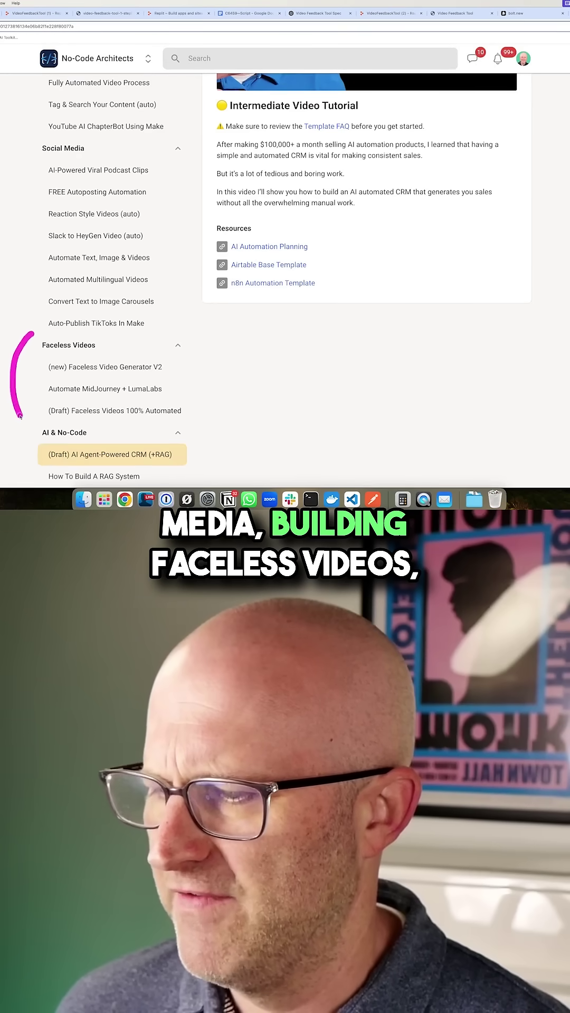
{"action": "scroll", "coordinate": [43, 390], "scroll_direction": "down", "scroll_amount": 3}
{"action": "scroll", "coordinate": [44, 389], "scroll_direction": "down", "scroll_amount": 3}
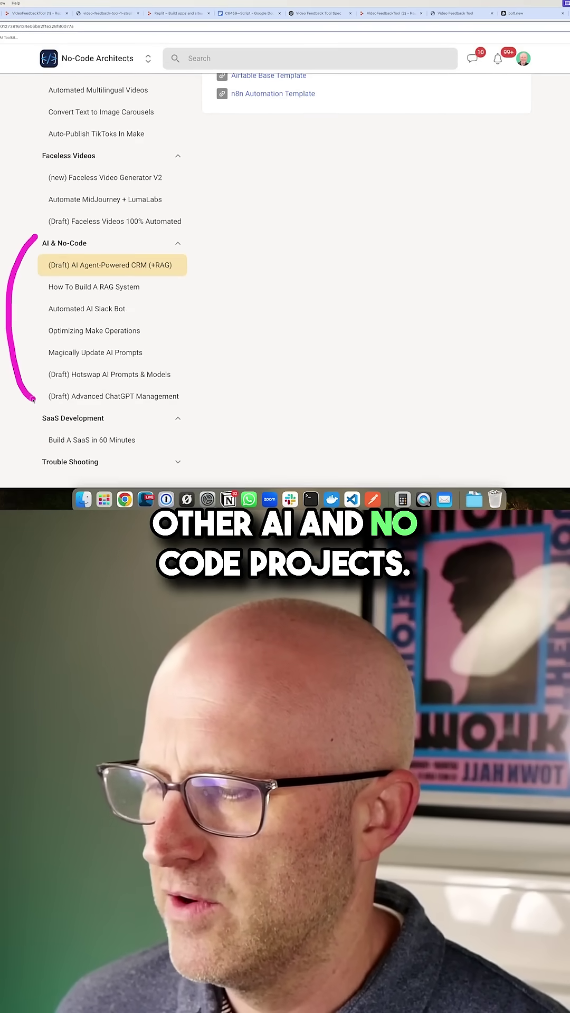